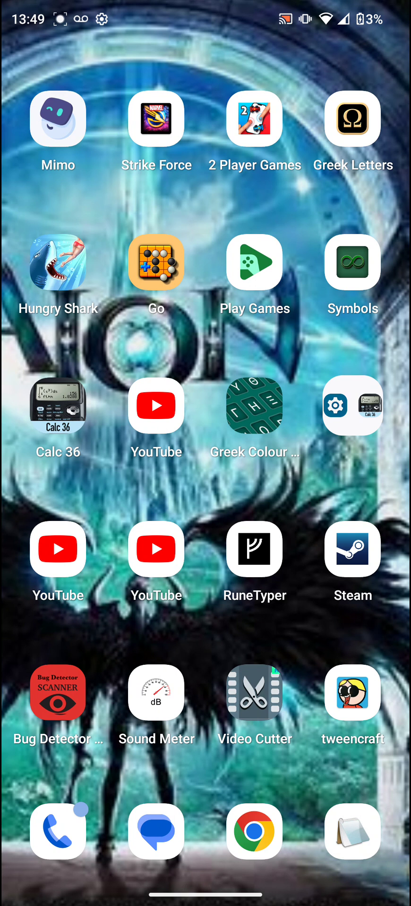
# Open Greek Colour Keyboard, view its two-step setup, and confirm exiting
pyautogui.click(254, 406)
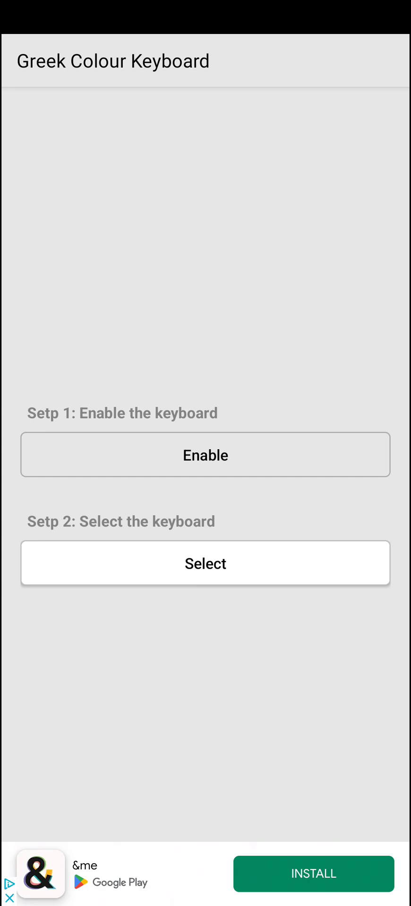
pyautogui.moveTo(2, 263); pyautogui.dragTo(45, 263)
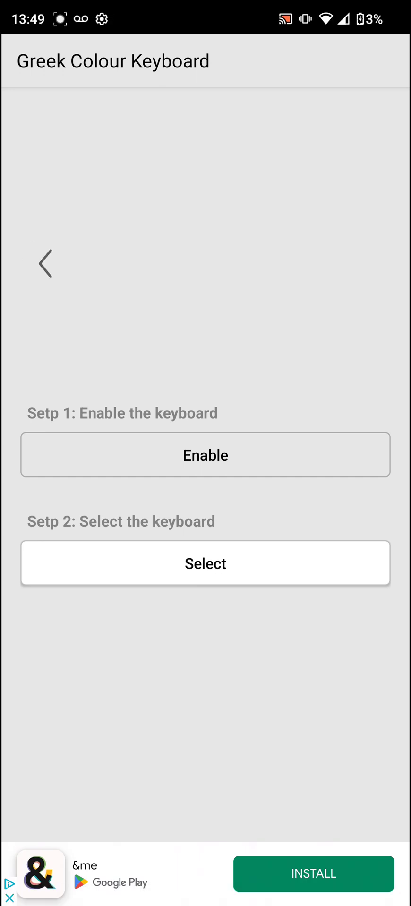
pyautogui.click(342, 506)
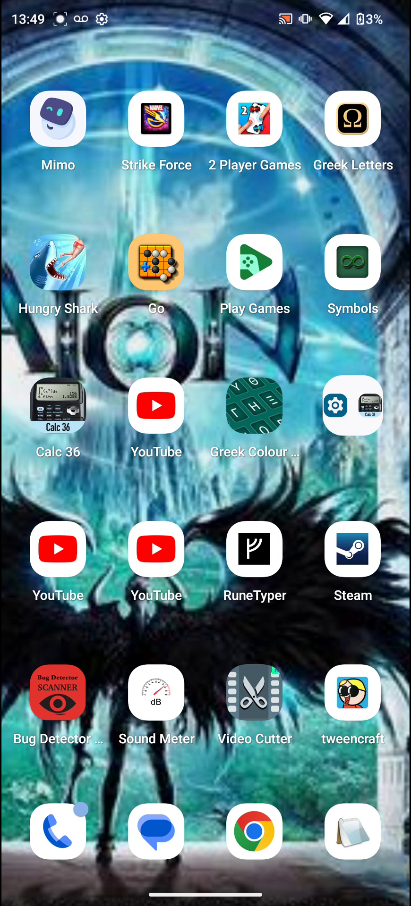
# Relaunch Greek Colour Keyboard, exit to home again, and open a new Notepad note
pyautogui.moveTo(254, 405); pyautogui.dragTo(250, 424)
pyautogui.click(253, 406)
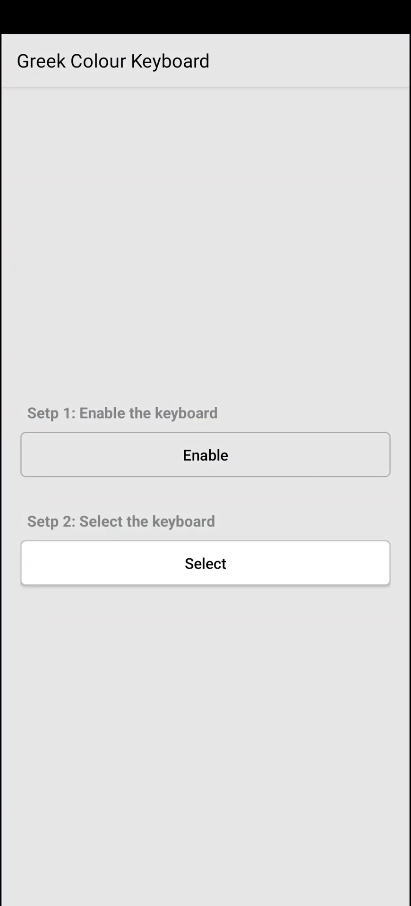
pyautogui.moveTo(2, 255); pyautogui.dragTo(56, 255)
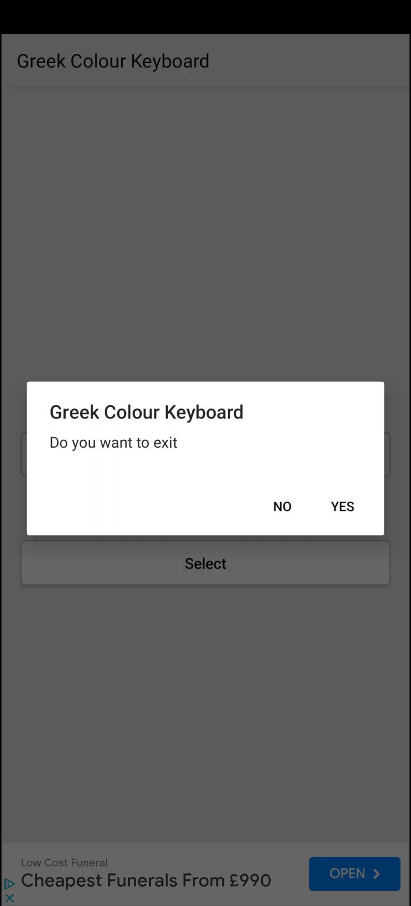
pyautogui.click(343, 507)
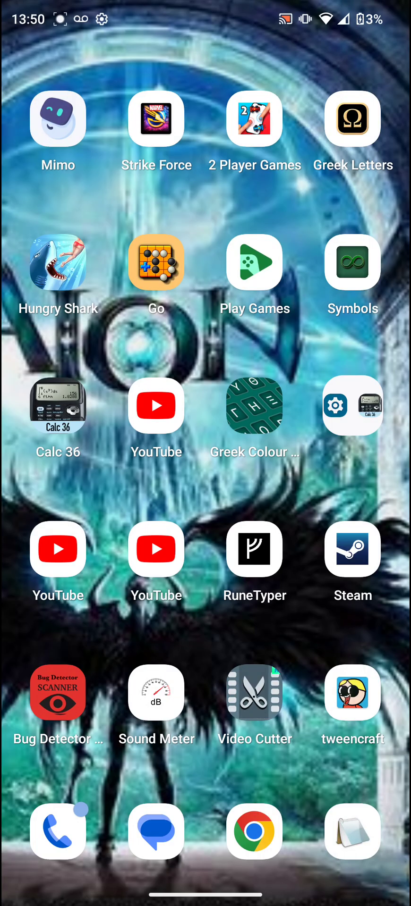
pyautogui.click(353, 832)
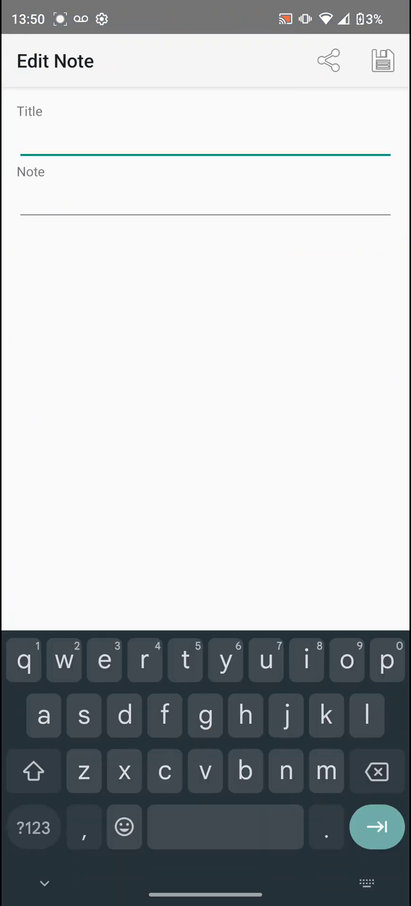
# Return to the saved-notes list and start a fresh blank note
pyautogui.moveTo(2, 235); pyautogui.dragTo(48, 234)
pyautogui.moveTo(2, 243); pyautogui.dragTo(42, 243)
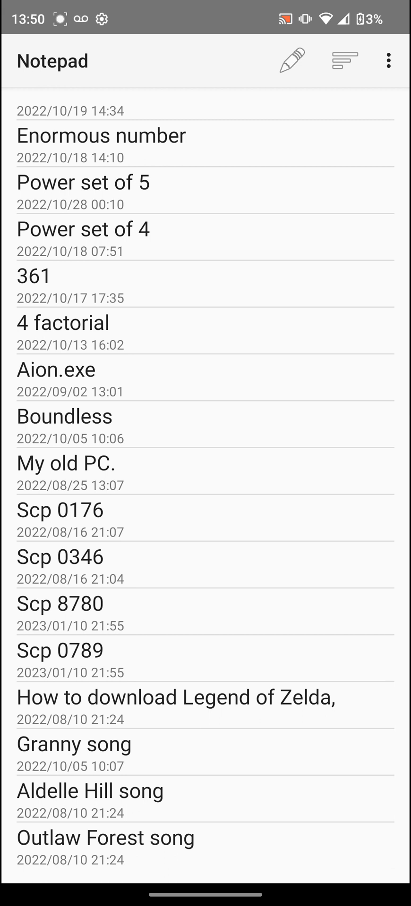
pyautogui.scroll(10, 206, 472)
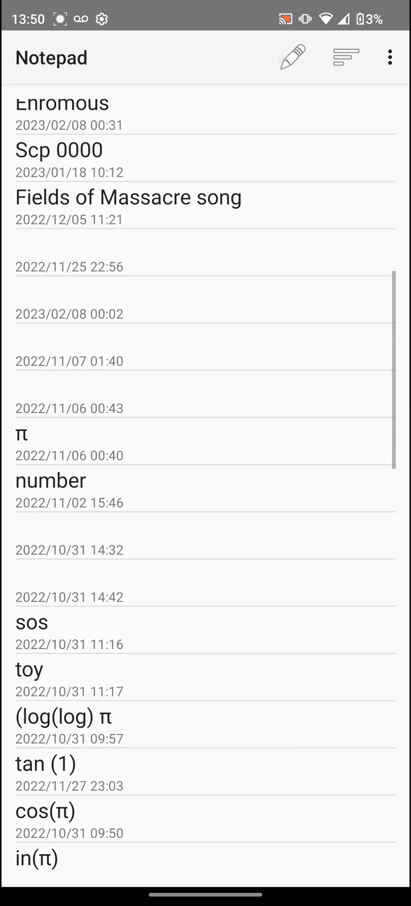
pyautogui.click(291, 61)
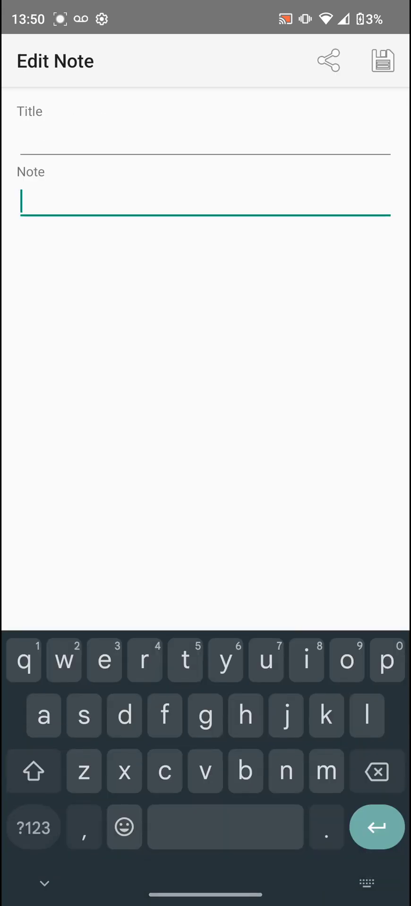
# Choose Greek Colour Keyboard as the note's input method
pyautogui.click(366, 884)
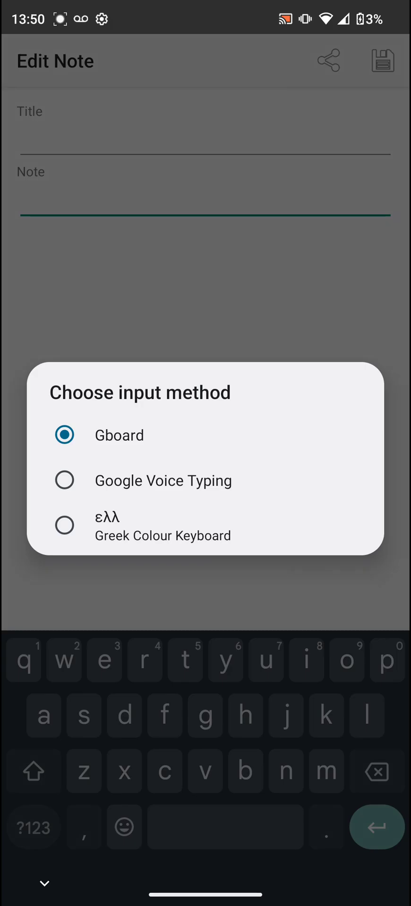
pyautogui.click(206, 283)
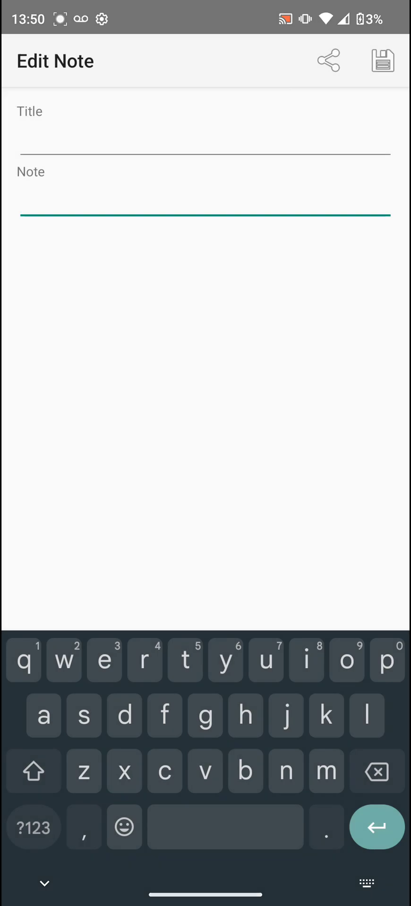
pyautogui.click(366, 883)
pyautogui.press('Escape')
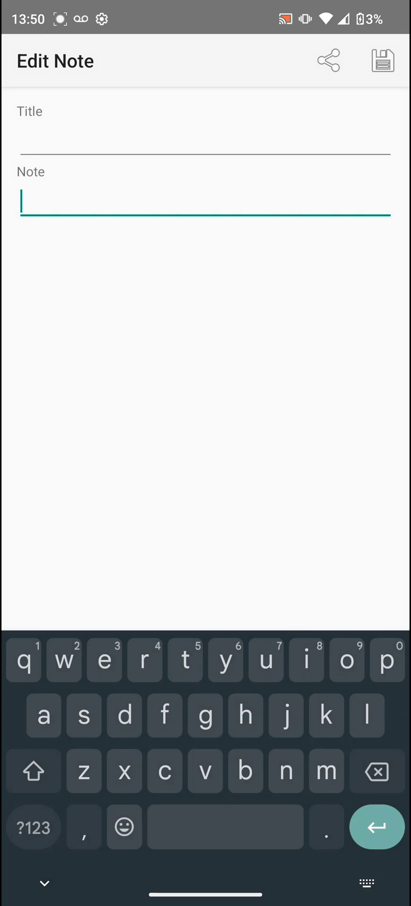
pyautogui.click(366, 883)
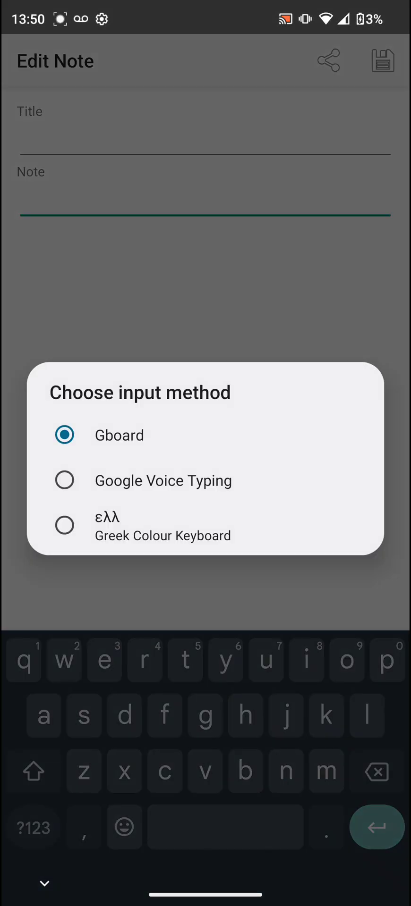
pyautogui.click(66, 525)
# Try the Greek keyboard's capital and symbol layouts, deleting the stray ω and space
pyautogui.click(67, 525)
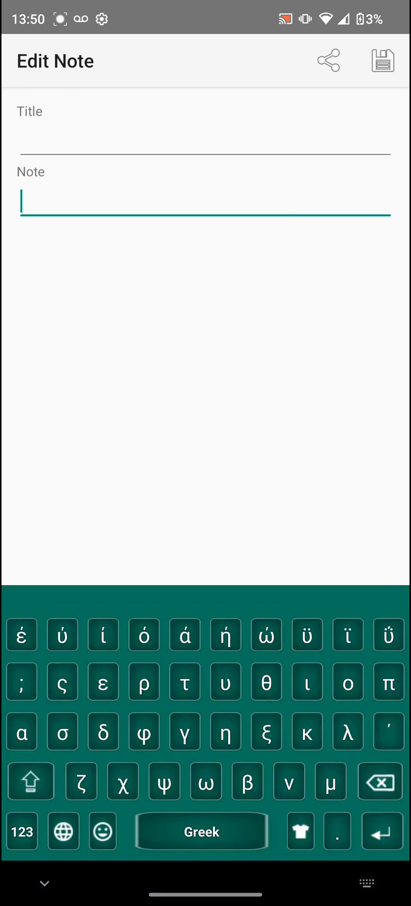
pyautogui.write('ω')
pyautogui.press('BackSpace')
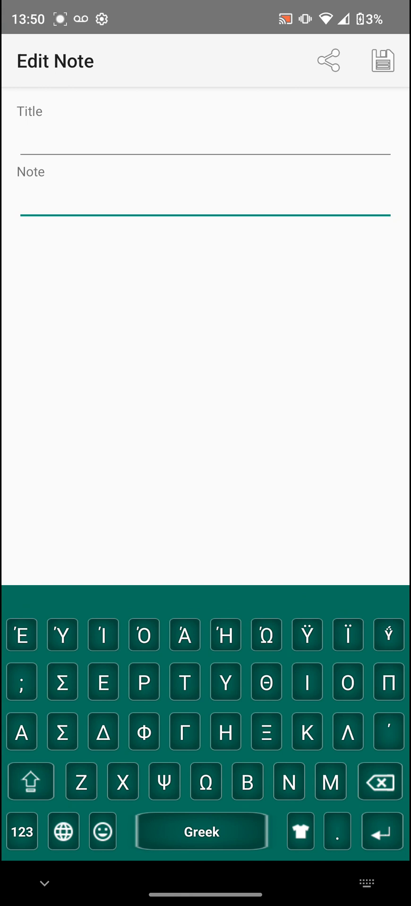
pyautogui.click(31, 782)
pyautogui.click(31, 781)
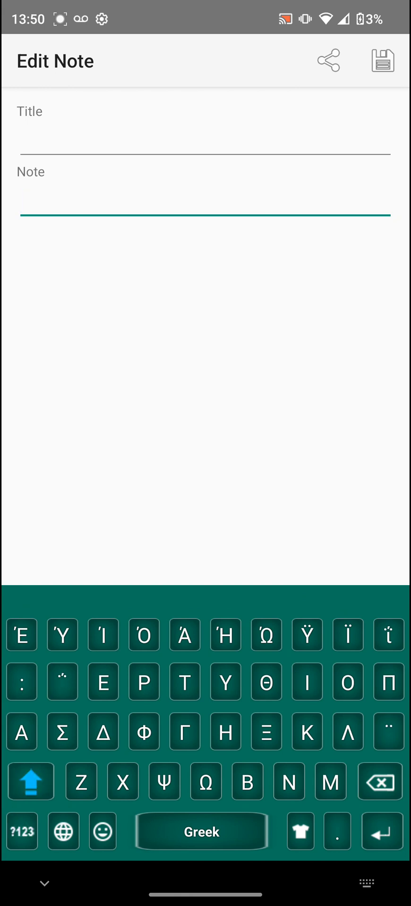
pyautogui.click(22, 832)
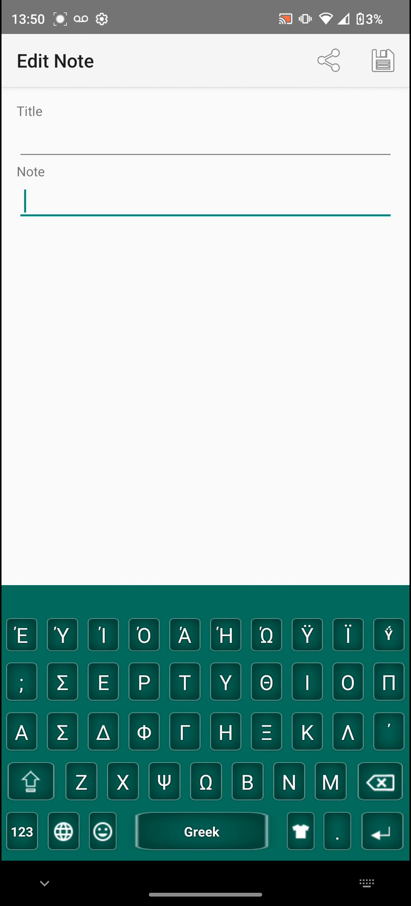
pyautogui.press('BackSpace')
# Type 'Ψ ω' into the note and copy the ω to the clipboard
pyautogui.write('Ψ')
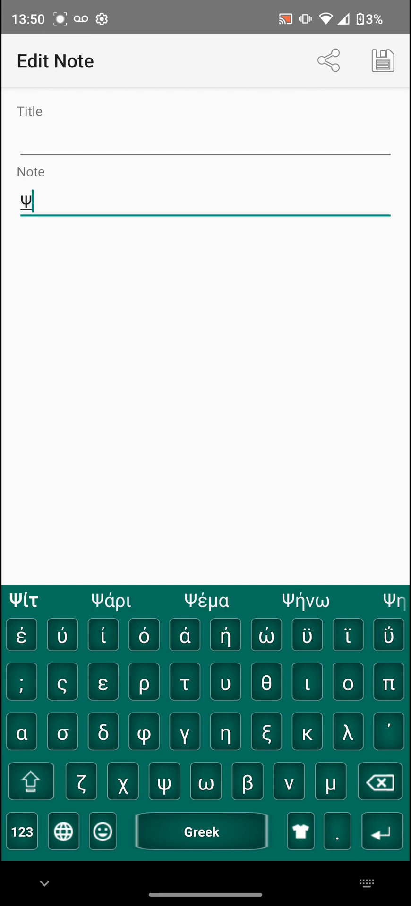
pyautogui.press('BackSpace')
pyautogui.write('Ψ ')
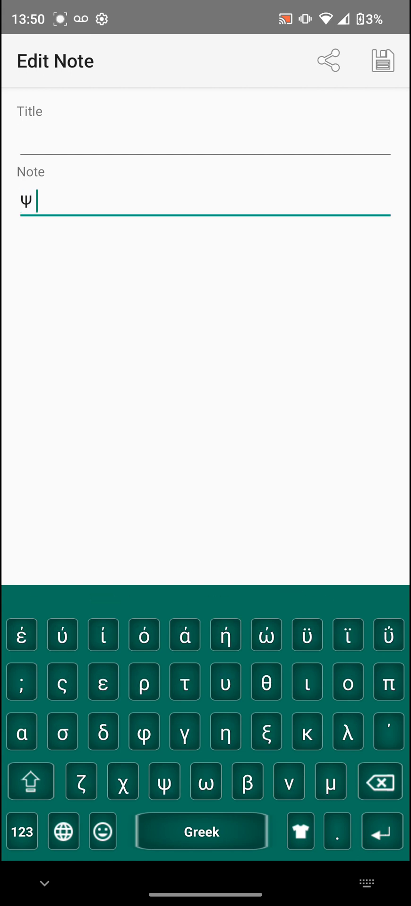
pyautogui.write('ω')
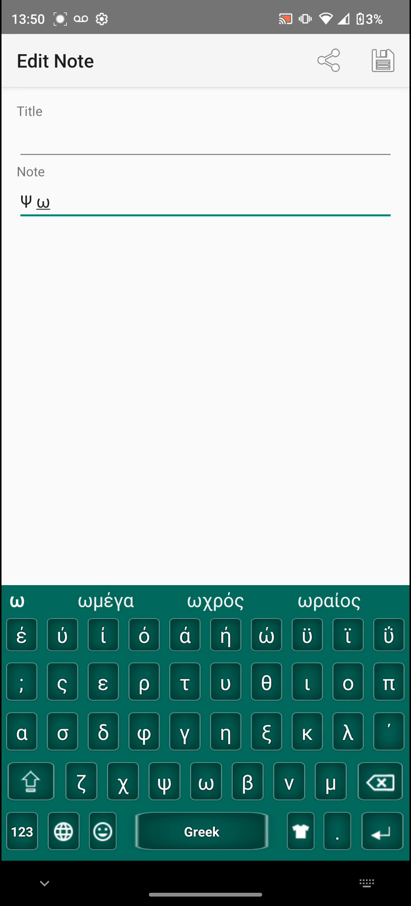
pyautogui.doubleClick(43, 202)
pyautogui.click(199, 160)
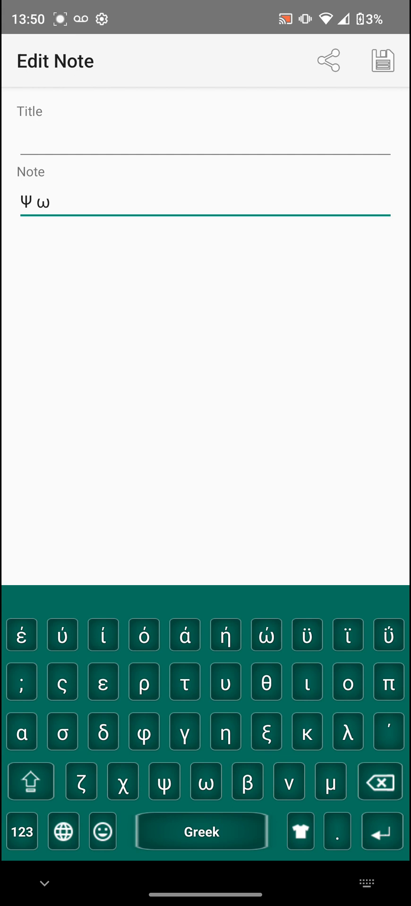
# Hide the Greek keyboard, close the note, and leave Notepad for home
pyautogui.moveTo(3, 253); pyautogui.dragTo(52, 252)
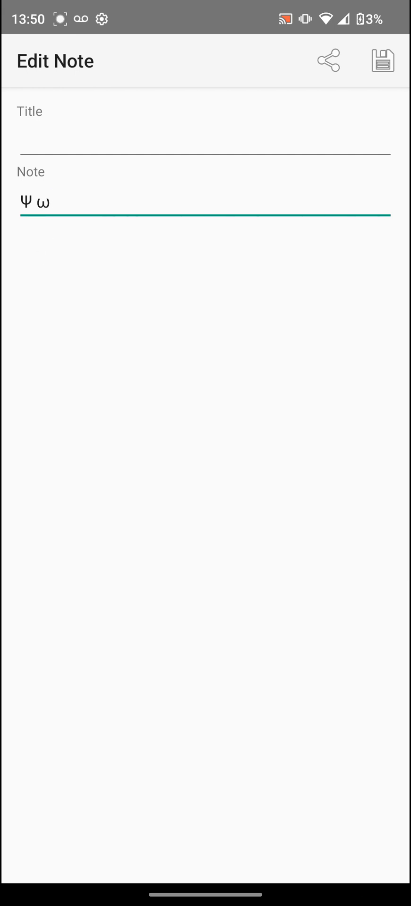
pyautogui.moveTo(2, 324); pyautogui.dragTo(52, 324)
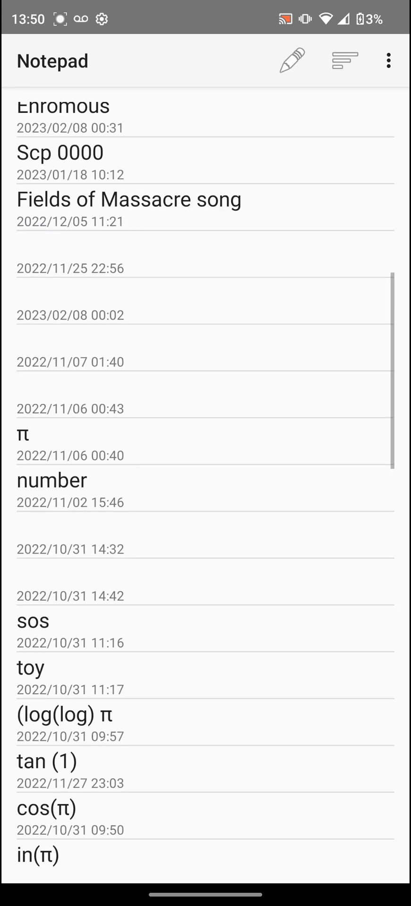
pyautogui.moveTo(2, 259); pyautogui.dragTo(52, 259)
# Launch Calculator from the app list and paste the copied ω into its display
pyautogui.moveTo(206, 708); pyautogui.dragTo(206, 378)
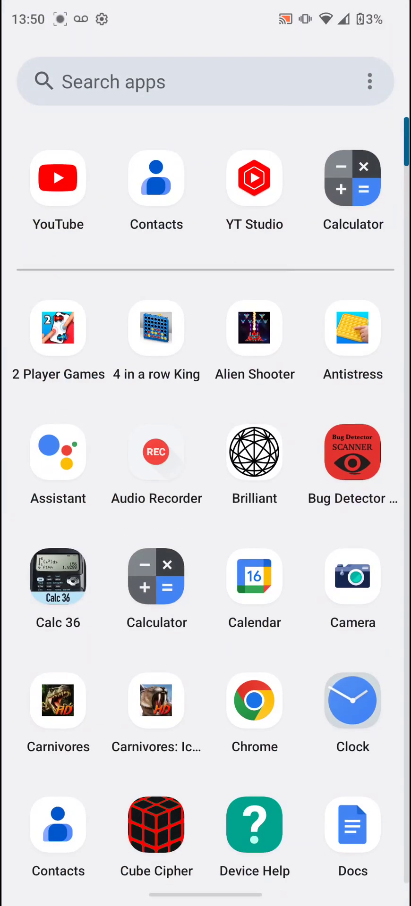
pyautogui.click(353, 178)
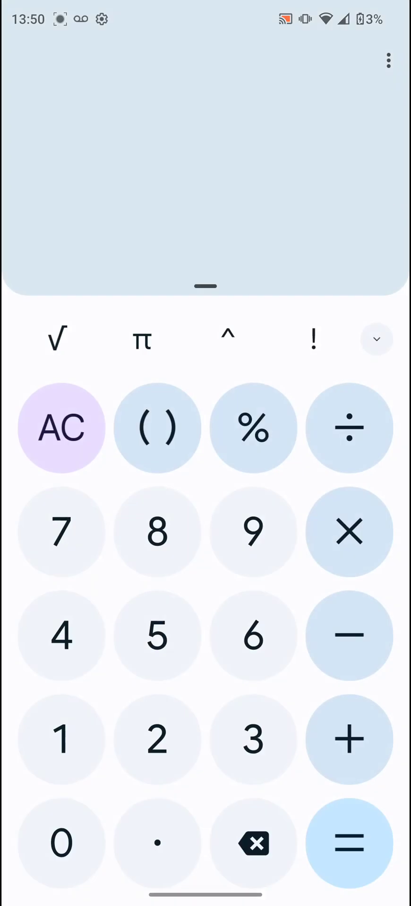
pyautogui.click(378, 141)
pyautogui.click(388, 215)
pyautogui.click(361, 253)
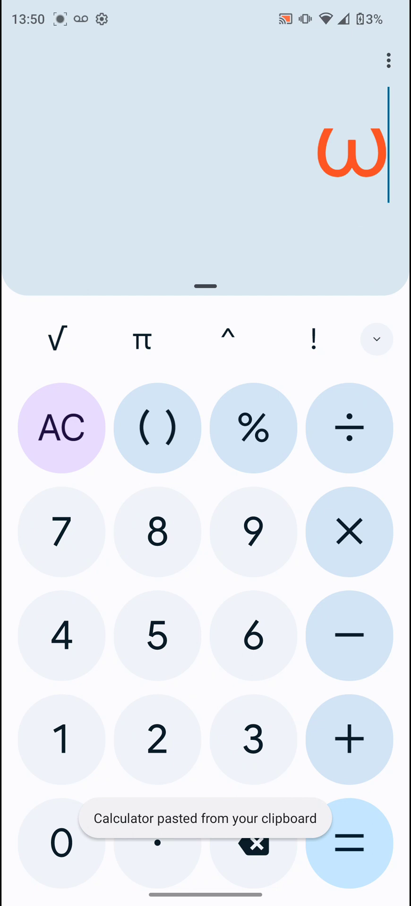
pyautogui.moveTo(205, 894); pyautogui.dragTo(205, 613)
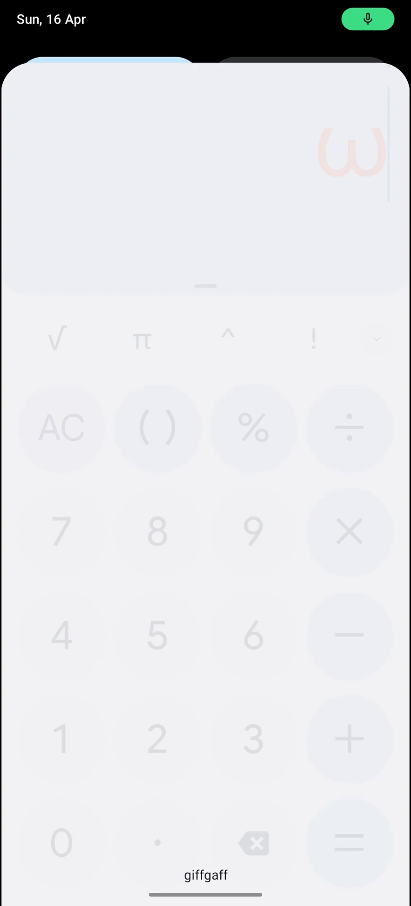
pyautogui.moveTo(205, 708); pyautogui.dragTo(206, 189)
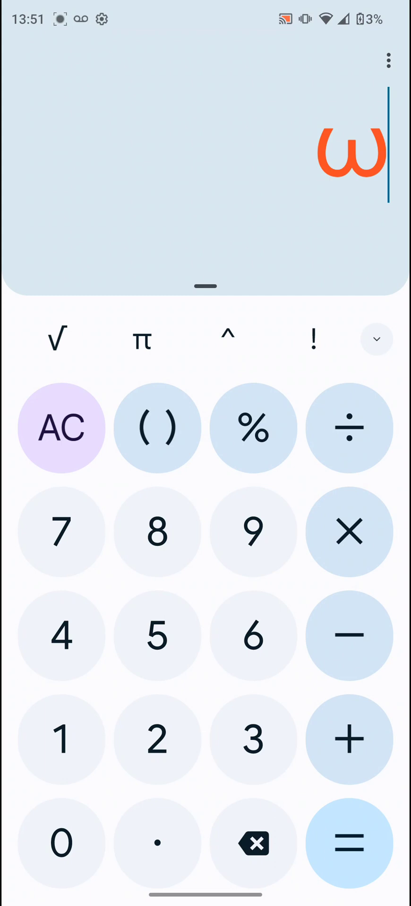
# Append a plus sign and paste a second ω to form ω+ω
pyautogui.click(349, 740)
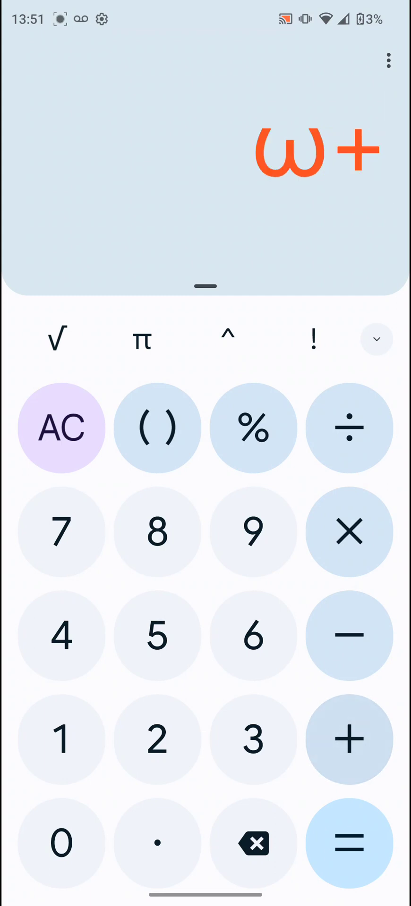
pyautogui.click(358, 150)
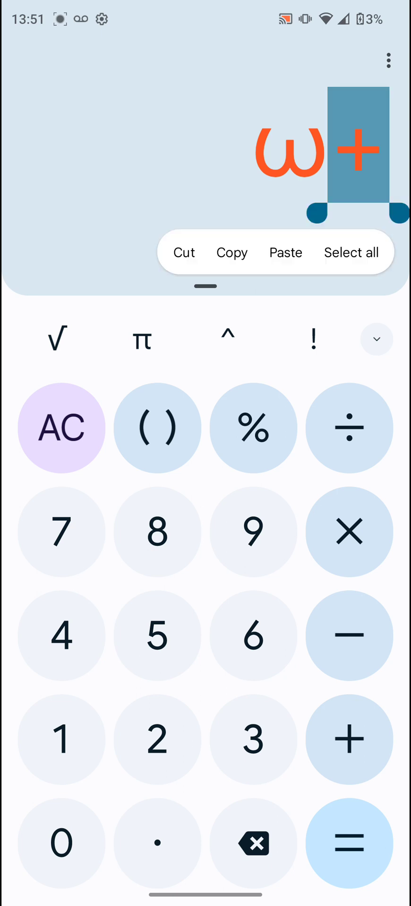
pyautogui.click(188, 189)
pyautogui.click(321, 199)
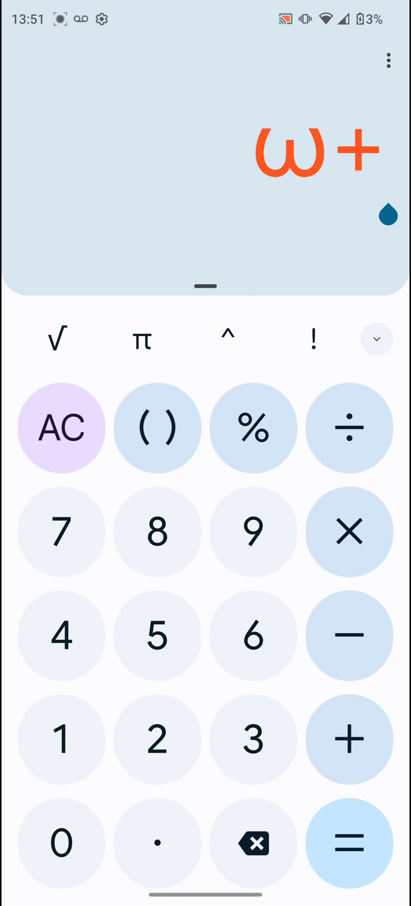
pyautogui.click(387, 215)
pyautogui.click(285, 252)
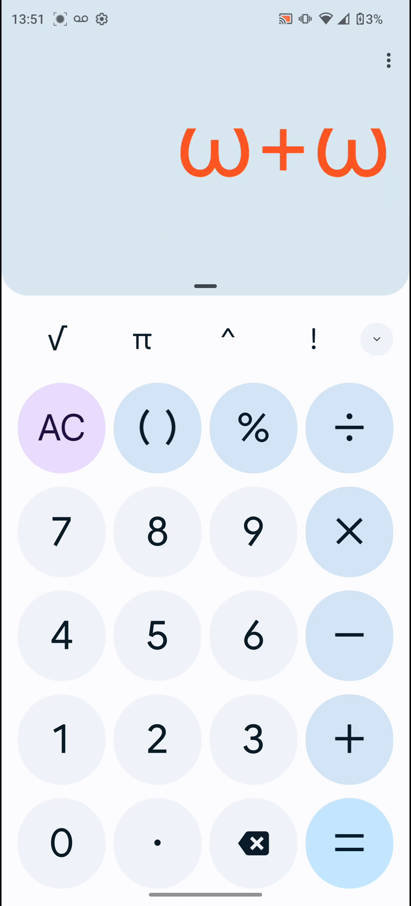
# Evaluate ω+ω repeatedly, each time getting Format error
pyautogui.click(349, 843)
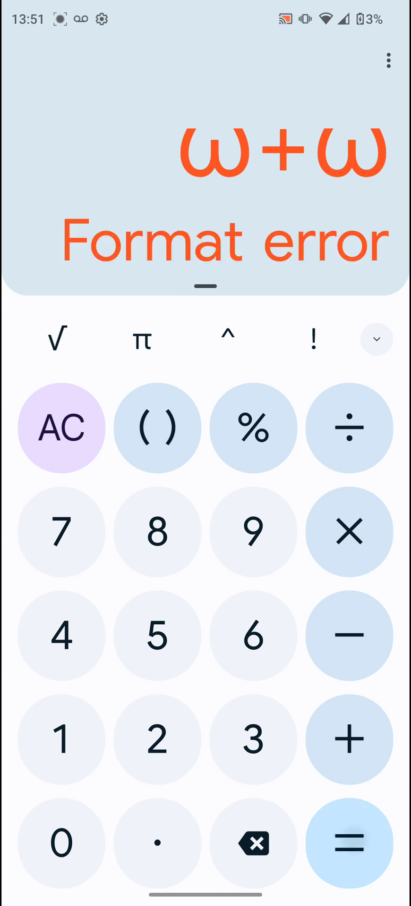
pyautogui.click(348, 843)
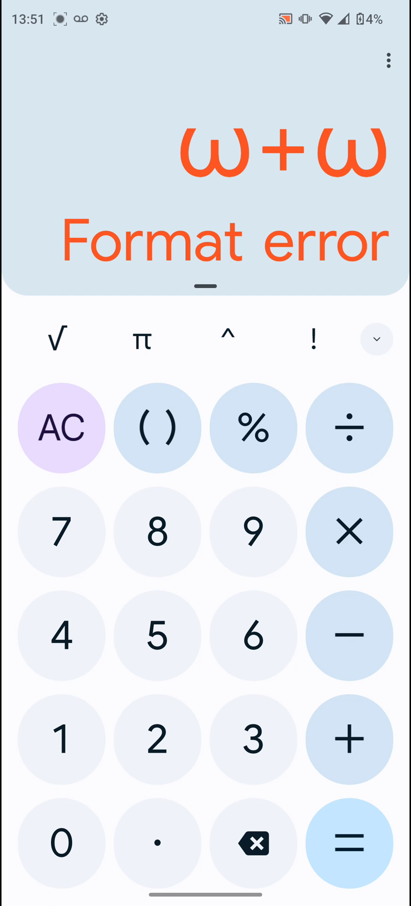
pyautogui.click(349, 843)
# Swap the plus for a minus, paste ω to form ω−ω, evaluate, then delete the last ω
pyautogui.click(254, 843)
pyautogui.click(253, 843)
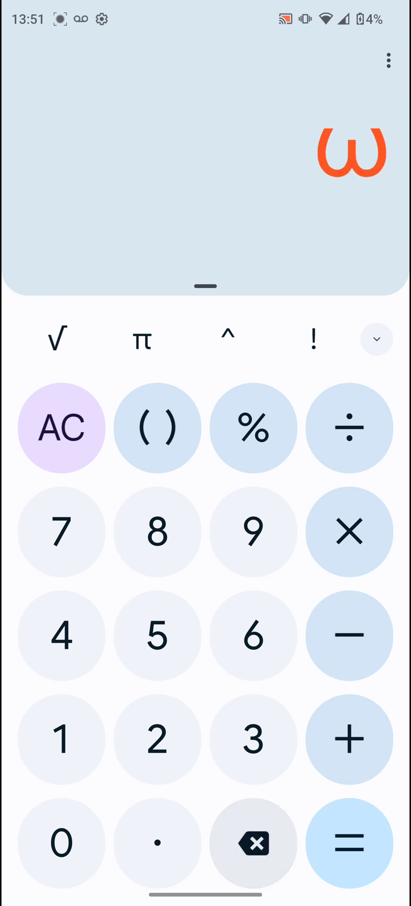
pyautogui.click(348, 636)
pyautogui.doubleClick(358, 150)
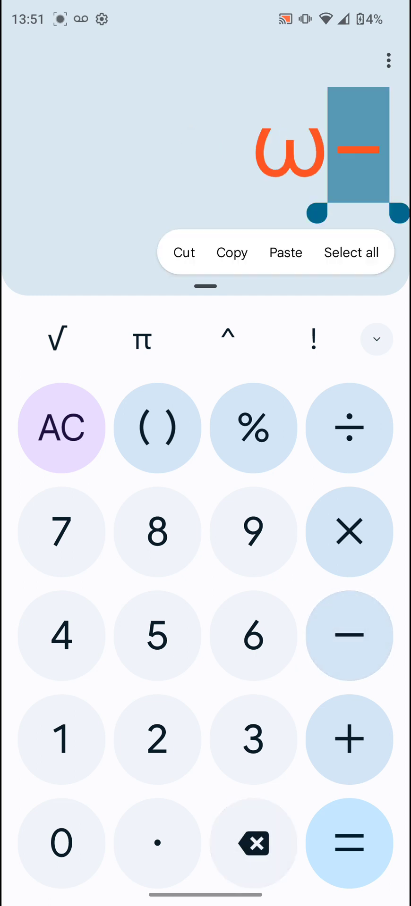
pyautogui.click(388, 149)
pyautogui.click(388, 211)
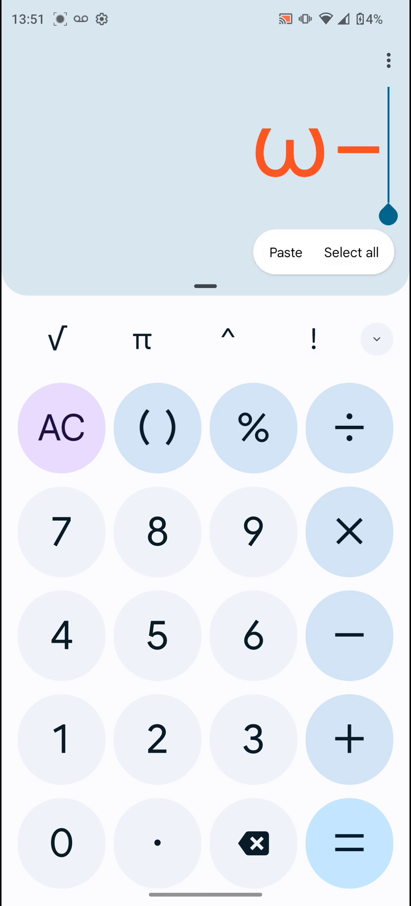
pyautogui.click(284, 251)
pyautogui.click(349, 843)
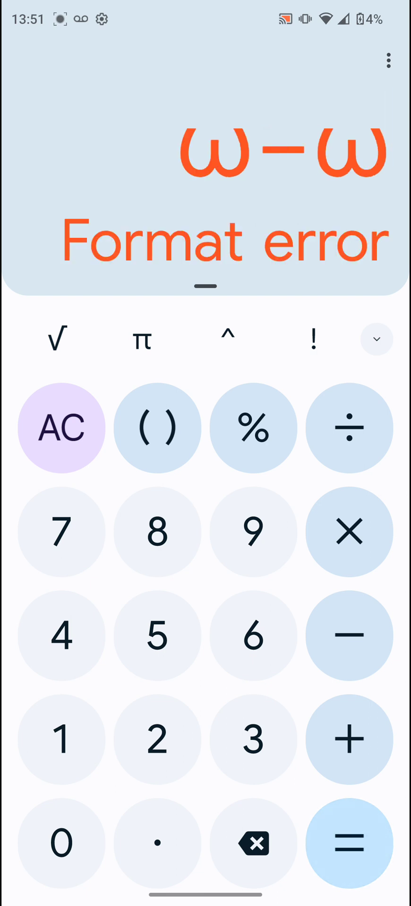
pyautogui.click(253, 843)
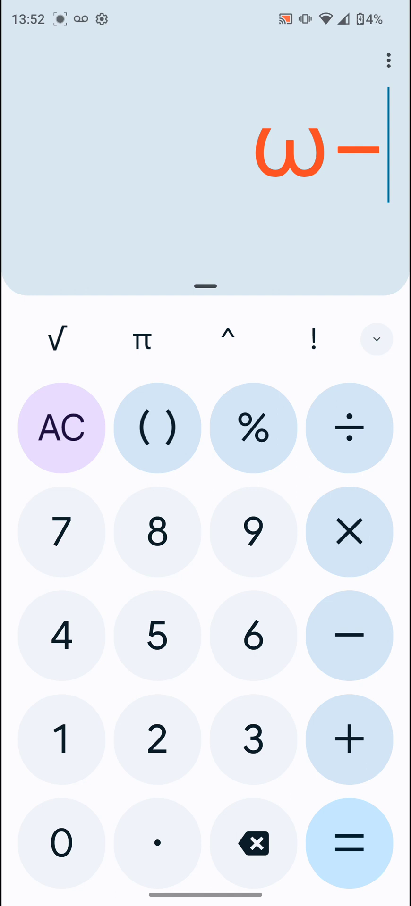
# Append the operator chain ×−+−×÷×− followed by π, 9 and 6
pyautogui.click(349, 532)
pyautogui.click(349, 635)
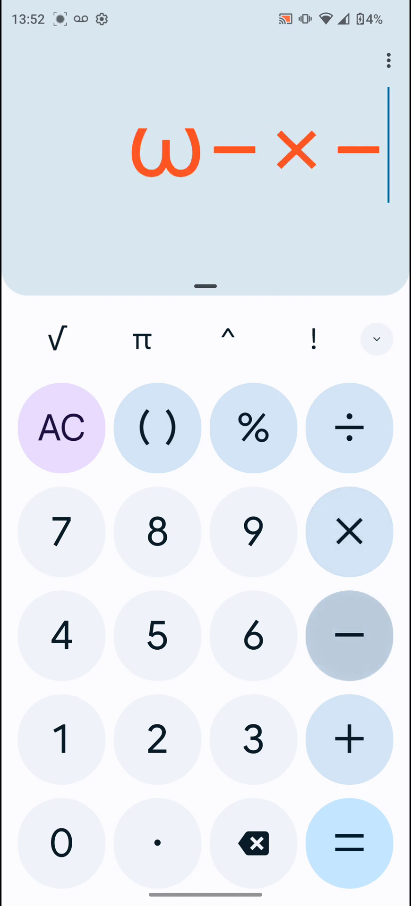
pyautogui.click(348, 739)
pyautogui.click(349, 635)
pyautogui.click(349, 531)
pyautogui.click(349, 428)
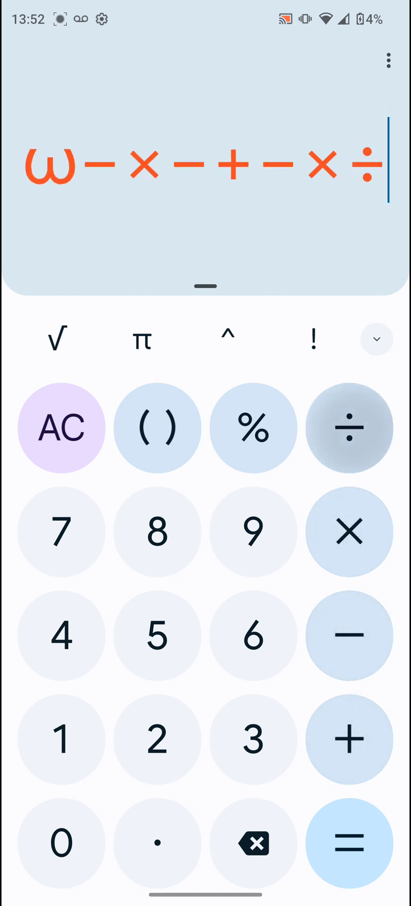
pyautogui.click(349, 532)
pyautogui.click(349, 635)
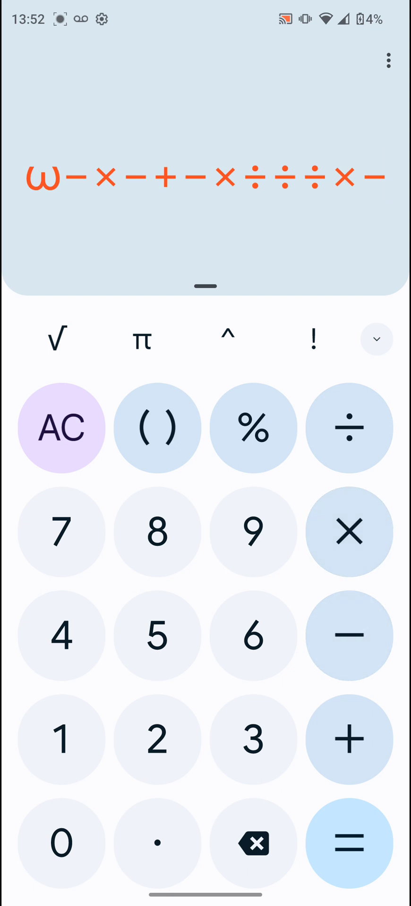
pyautogui.click(142, 339)
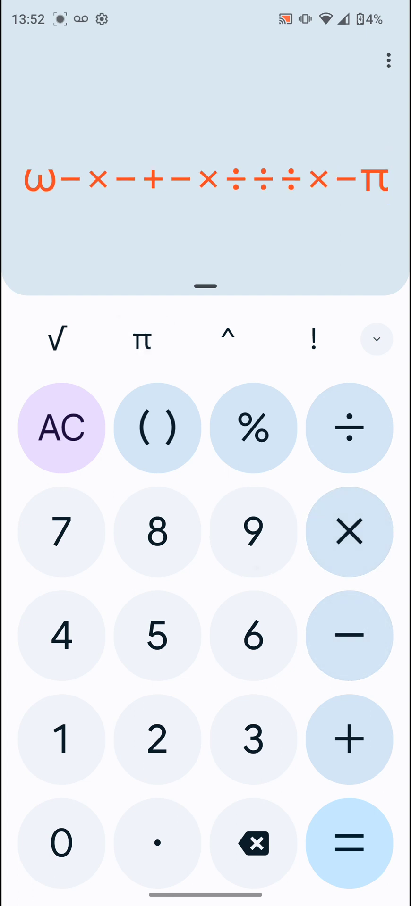
pyautogui.click(253, 531)
pyautogui.click(253, 635)
# Paste ω at the end and evaluate the expression, giving Format error
pyautogui.click(388, 182)
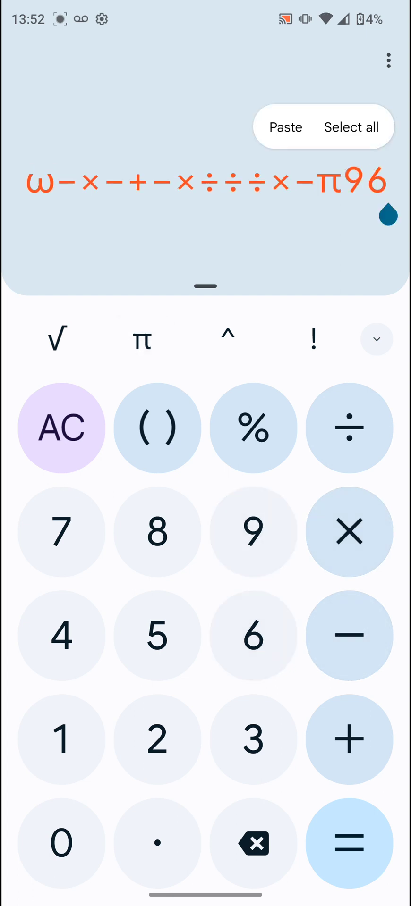
pyautogui.click(285, 127)
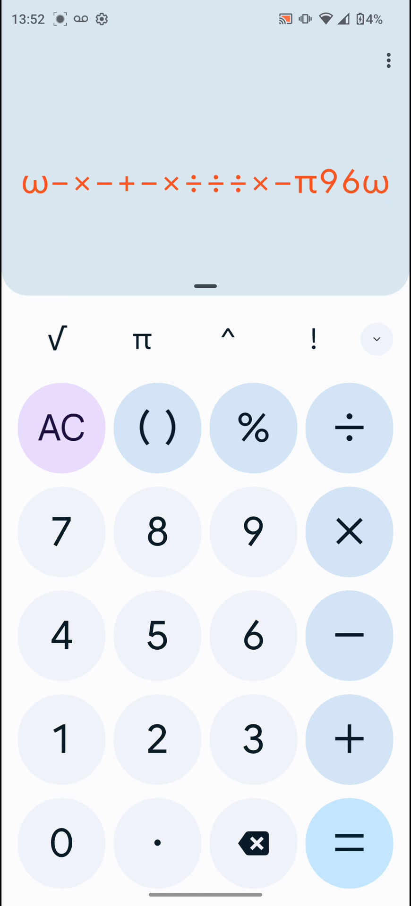
pyautogui.click(349, 843)
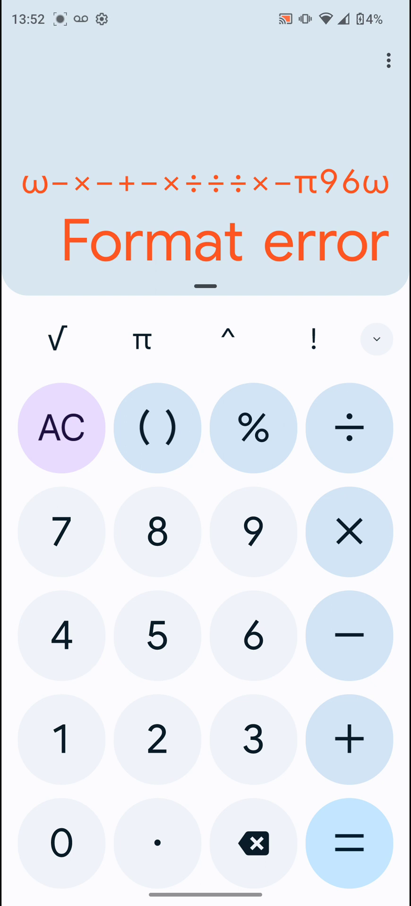
# Delete both ω characters, evaluate ×−π96 (Format error), then backspace to a lone minus
pyautogui.click(253, 843)
pyautogui.click(55, 184)
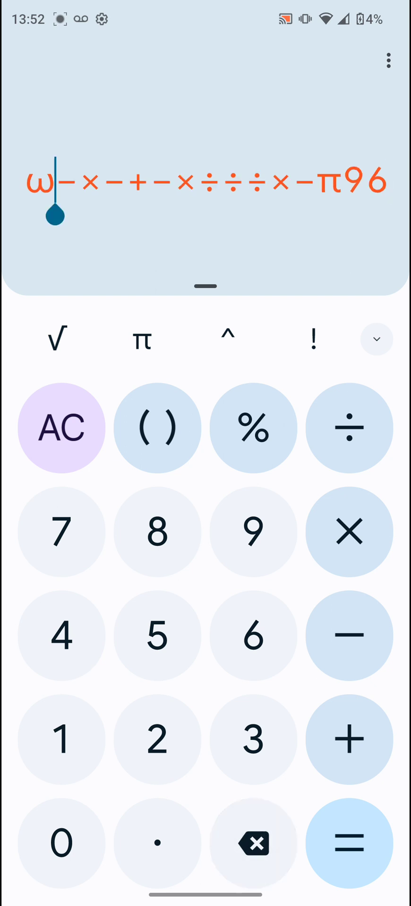
pyautogui.click(253, 843)
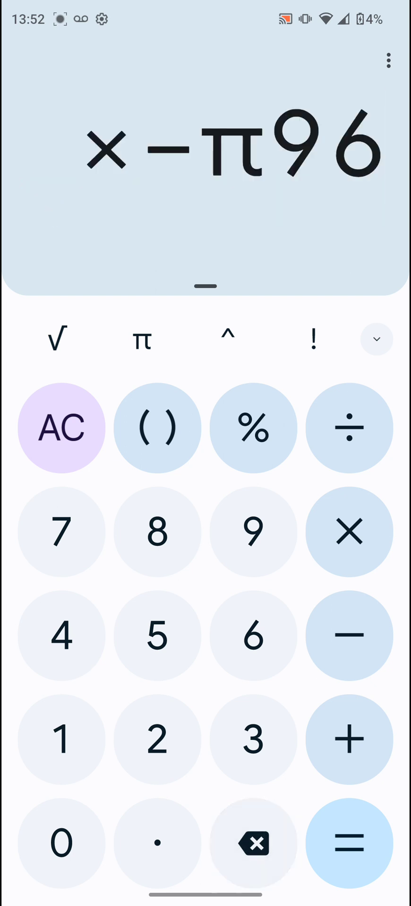
pyautogui.click(349, 843)
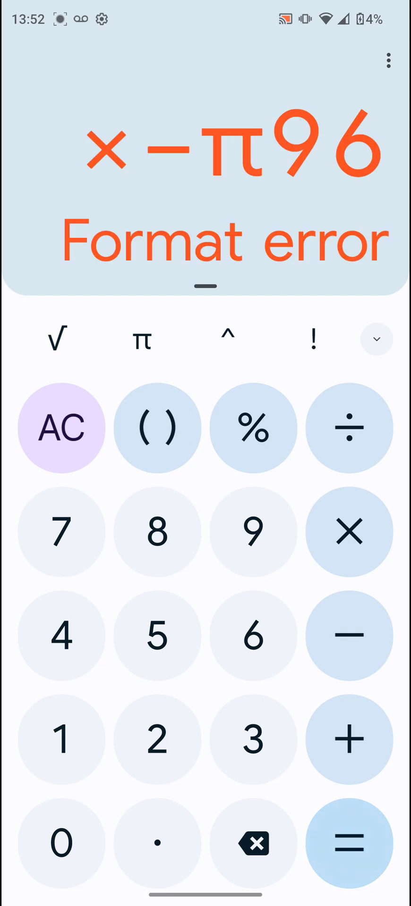
pyautogui.click(253, 844)
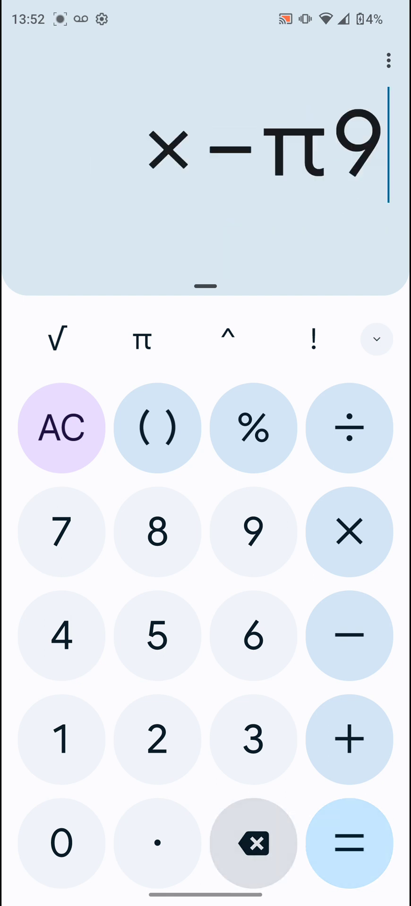
pyautogui.click(253, 843)
pyautogui.click(253, 843)
# Test entering −, ×, + and ÷ as the first character of an empty expression
pyautogui.click(349, 635)
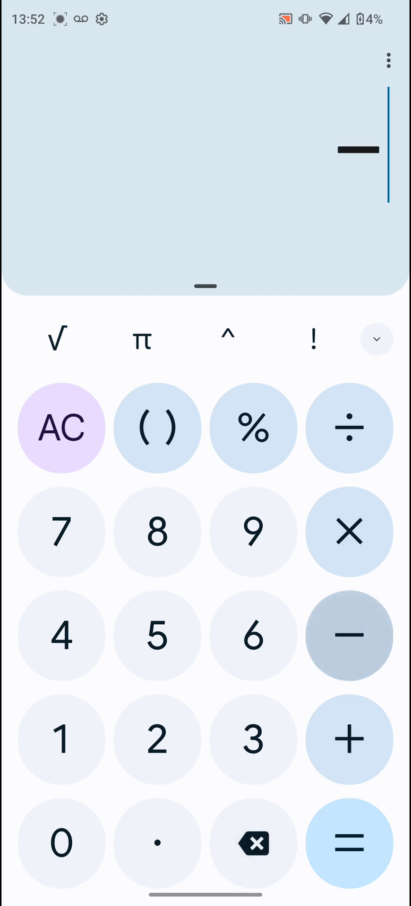
pyautogui.click(349, 532)
pyautogui.click(349, 636)
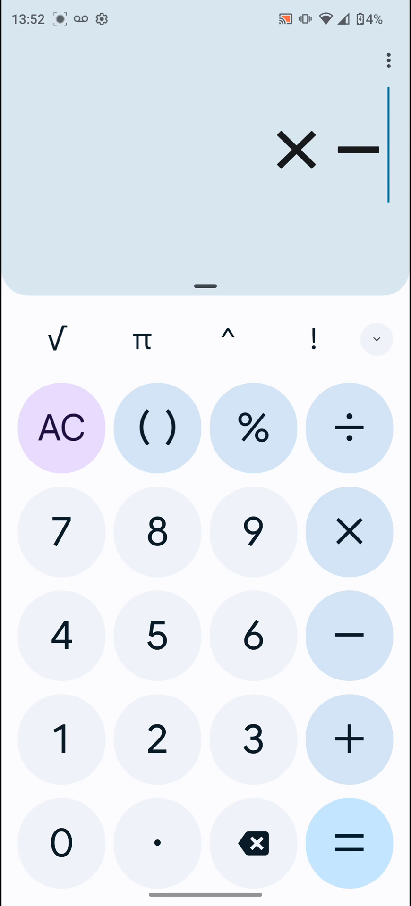
pyautogui.click(253, 844)
pyautogui.click(349, 739)
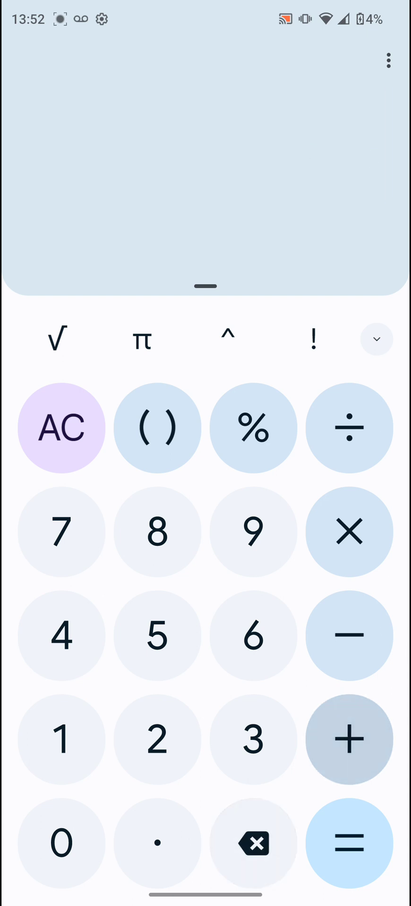
pyautogui.click(349, 428)
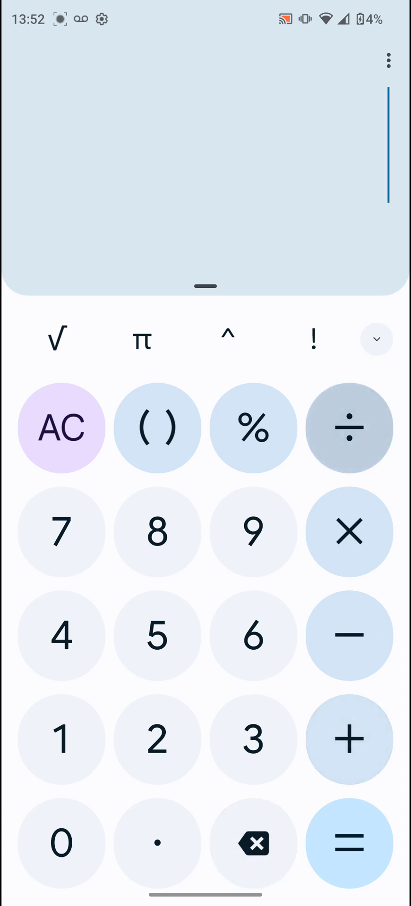
pyautogui.click(348, 635)
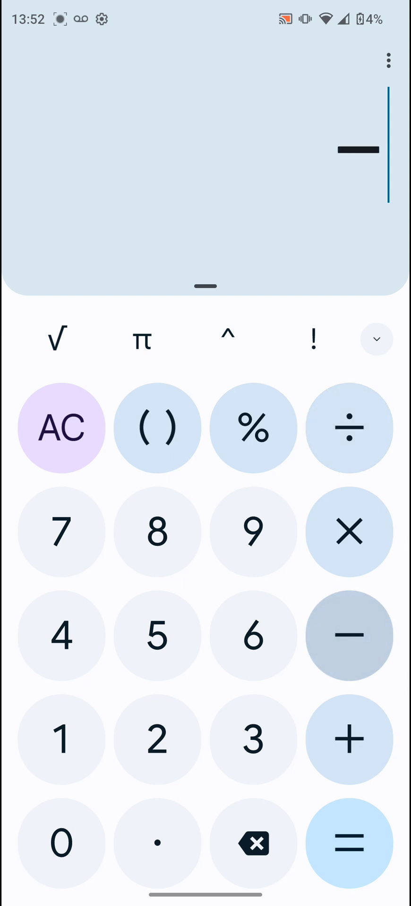
pyautogui.click(253, 843)
pyautogui.click(349, 636)
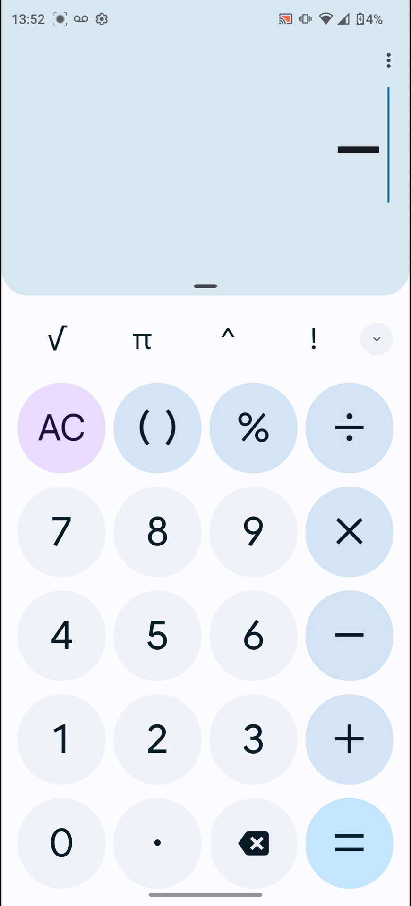
pyautogui.click(349, 636)
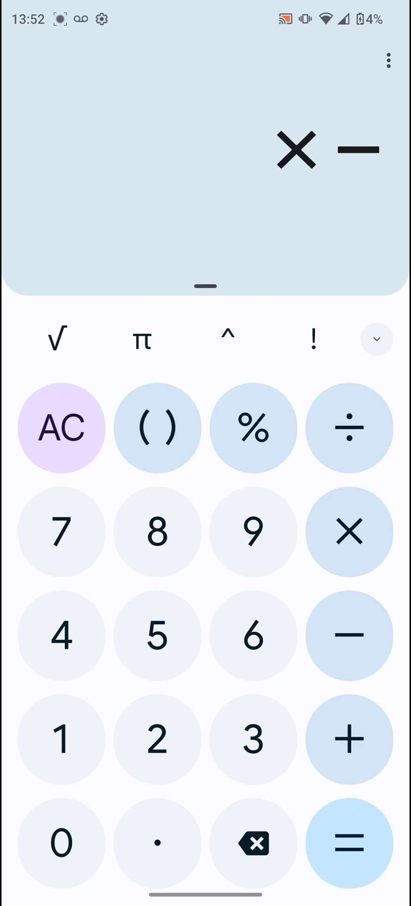
pyautogui.click(253, 843)
pyautogui.click(254, 843)
pyautogui.click(349, 636)
pyautogui.click(349, 531)
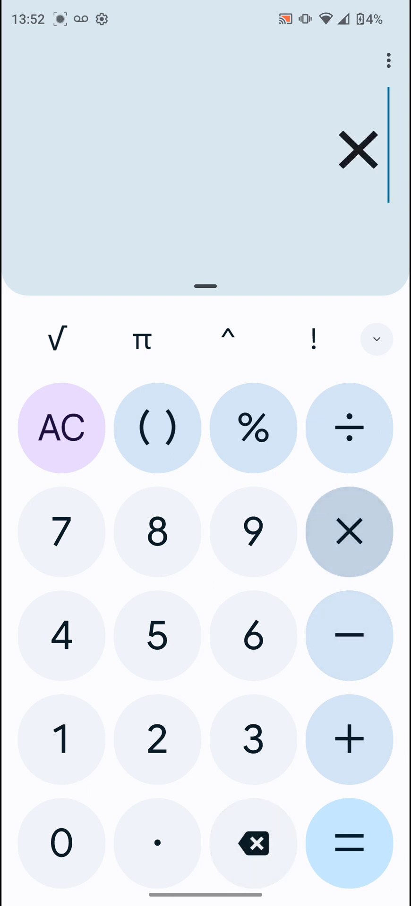
# Keep swapping leading minus, plus and multiplication signs, backspacing each one
pyautogui.click(253, 843)
pyautogui.click(349, 636)
pyautogui.click(349, 740)
pyautogui.click(253, 843)
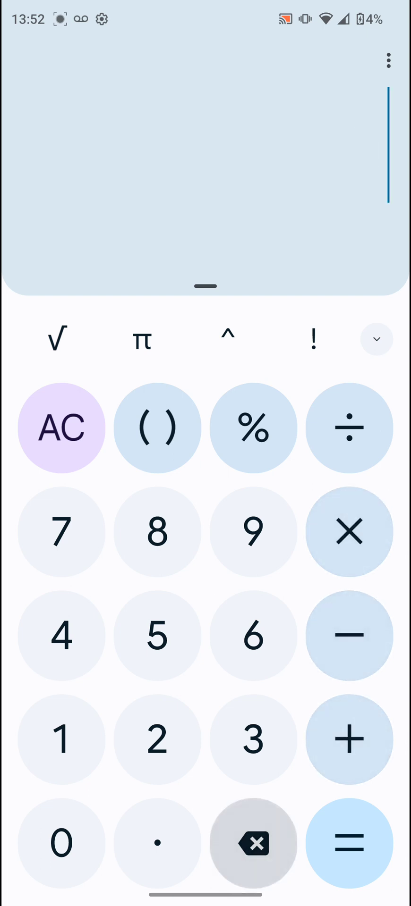
pyautogui.click(349, 636)
pyautogui.click(349, 532)
pyautogui.click(253, 843)
pyautogui.click(349, 532)
pyautogui.click(349, 635)
pyautogui.click(253, 843)
pyautogui.click(349, 532)
pyautogui.click(349, 636)
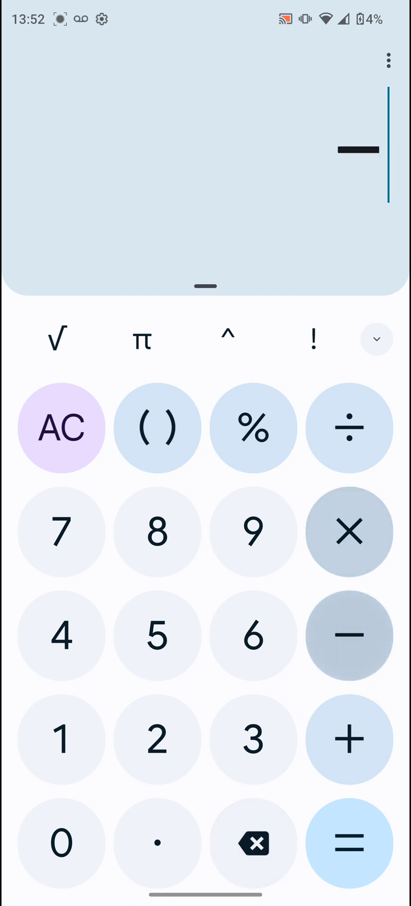
pyautogui.click(253, 843)
pyautogui.click(349, 532)
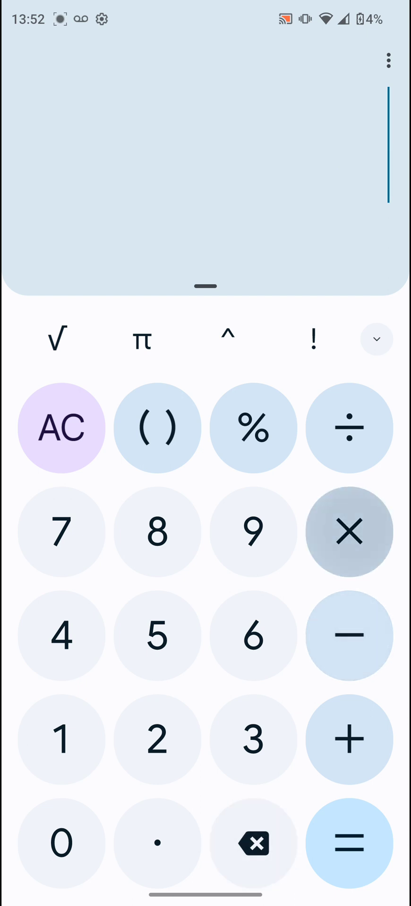
pyautogui.click(349, 531)
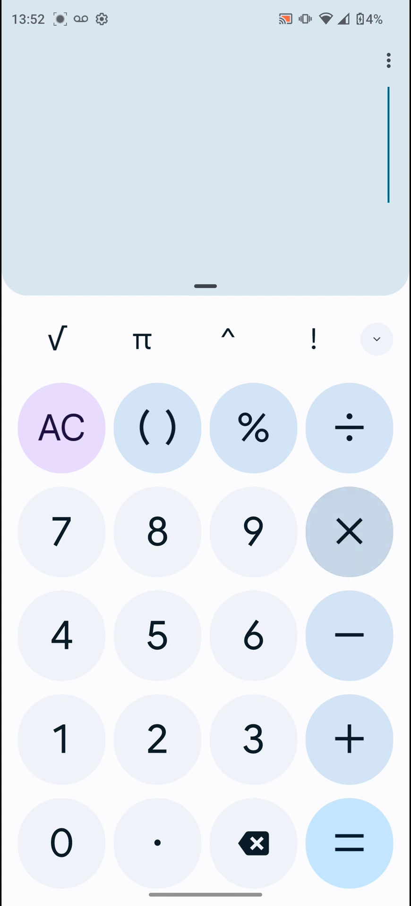
# Clear the display with AC and pull down the notification shade
pyautogui.click(61, 427)
pyautogui.click(349, 532)
pyautogui.click(349, 636)
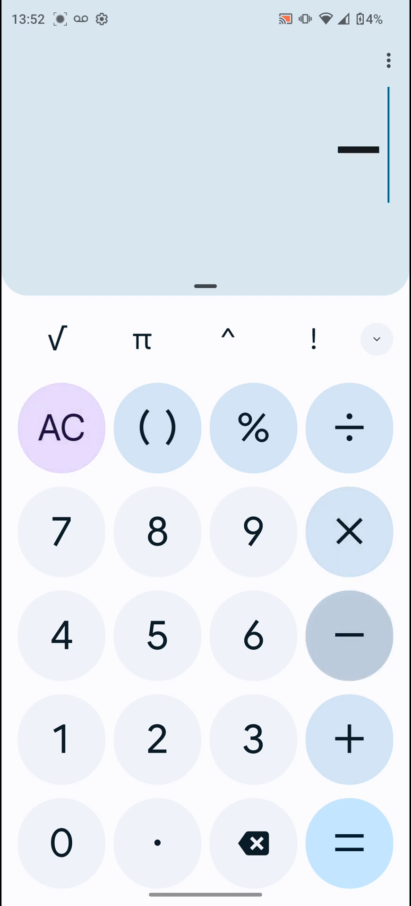
pyautogui.click(62, 428)
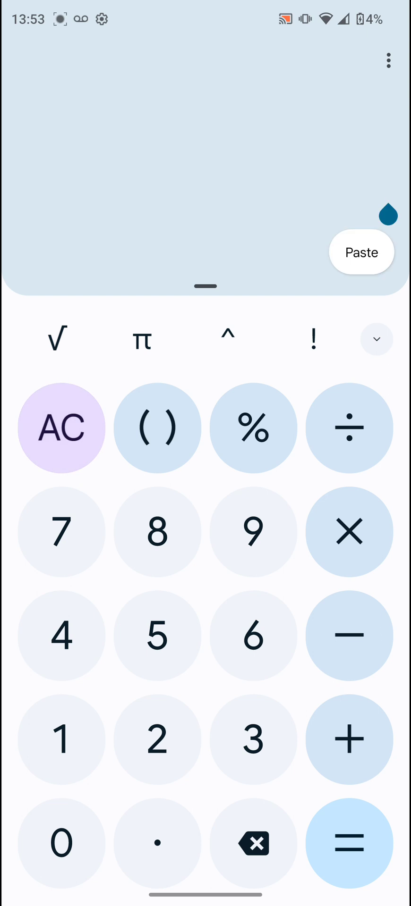
pyautogui.moveTo(205, 9); pyautogui.dragTo(206, 473)
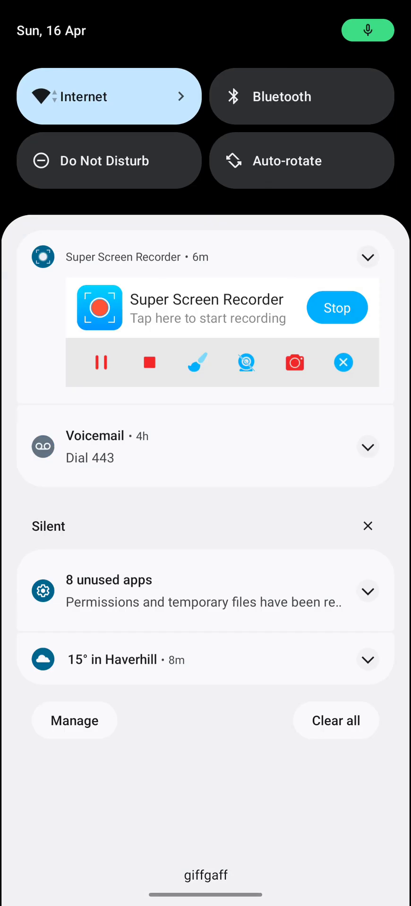